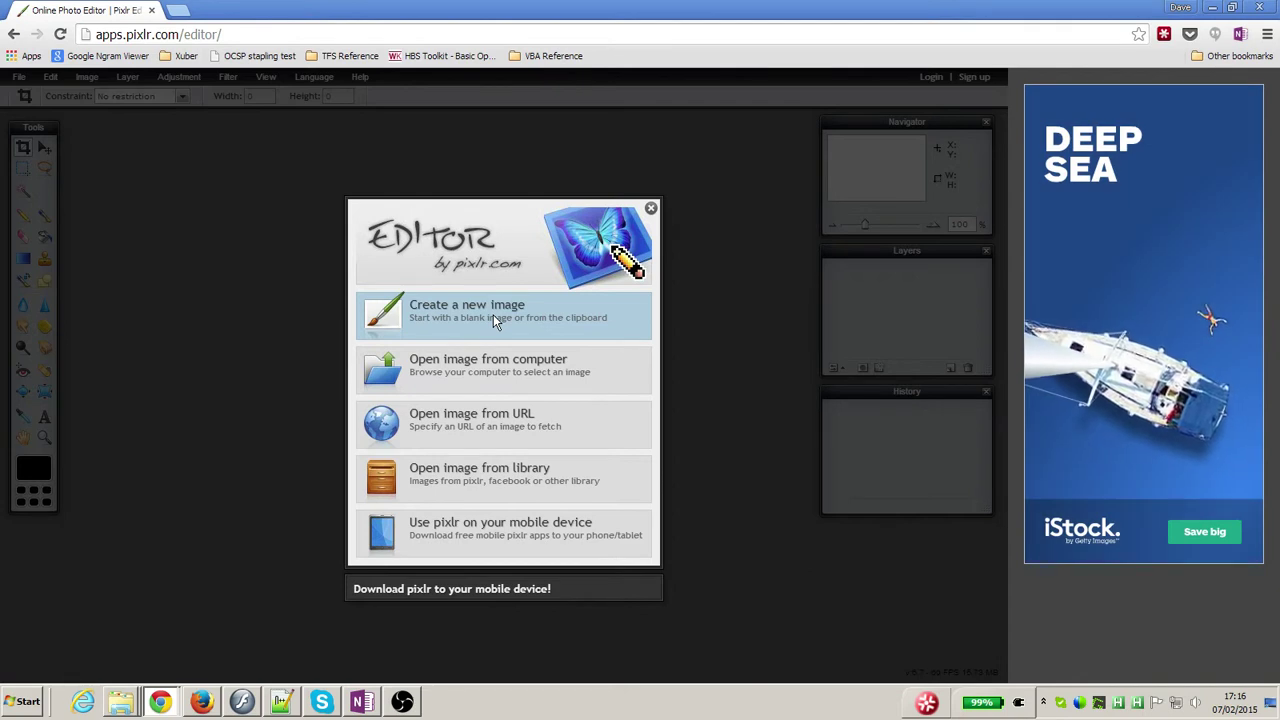
Create a new white image named 'egg' sized 256 by 256 pixels
{"action": "left_click", "coordinate": [493, 314]}
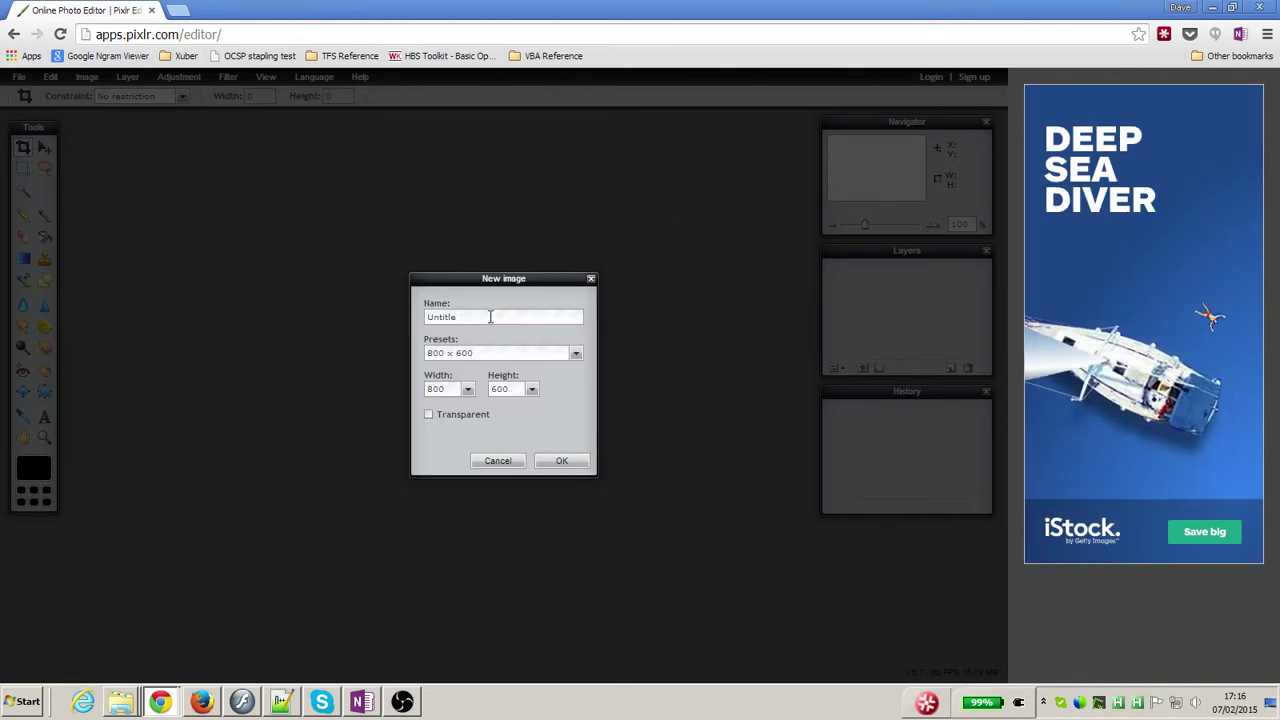
{"action": "type", "text": "e"}
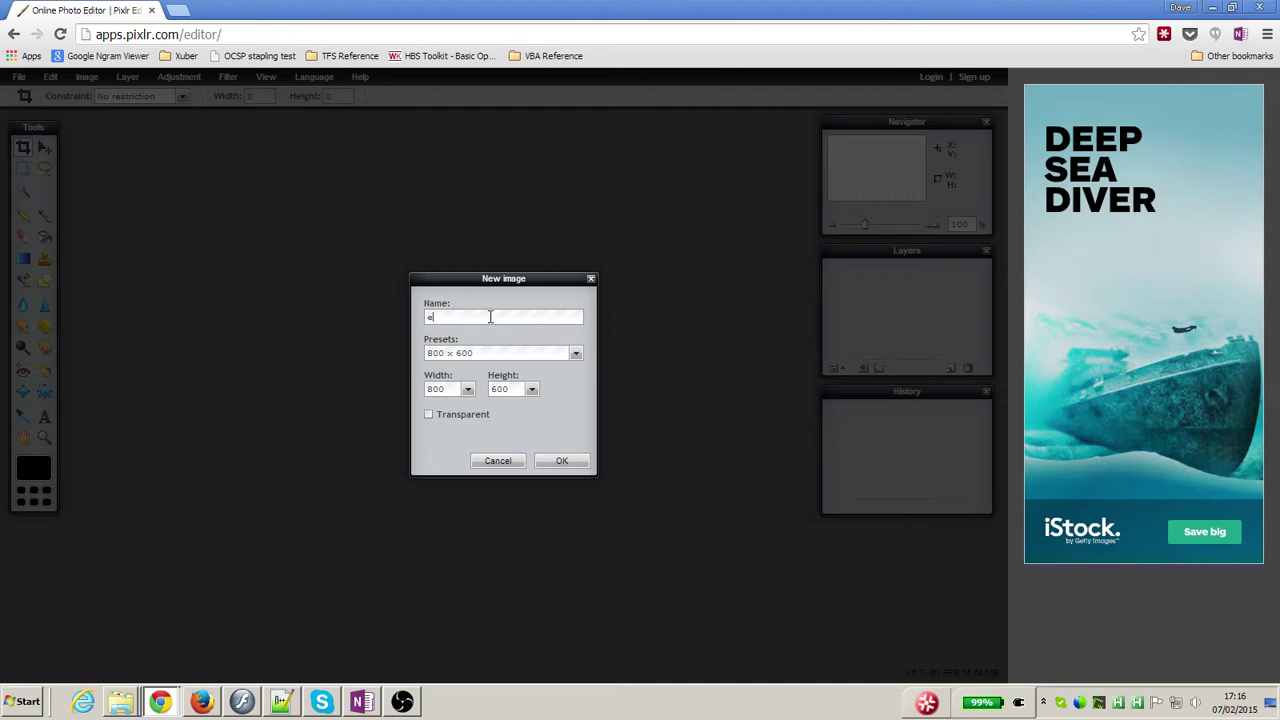
{"action": "type", "text": "gg"}
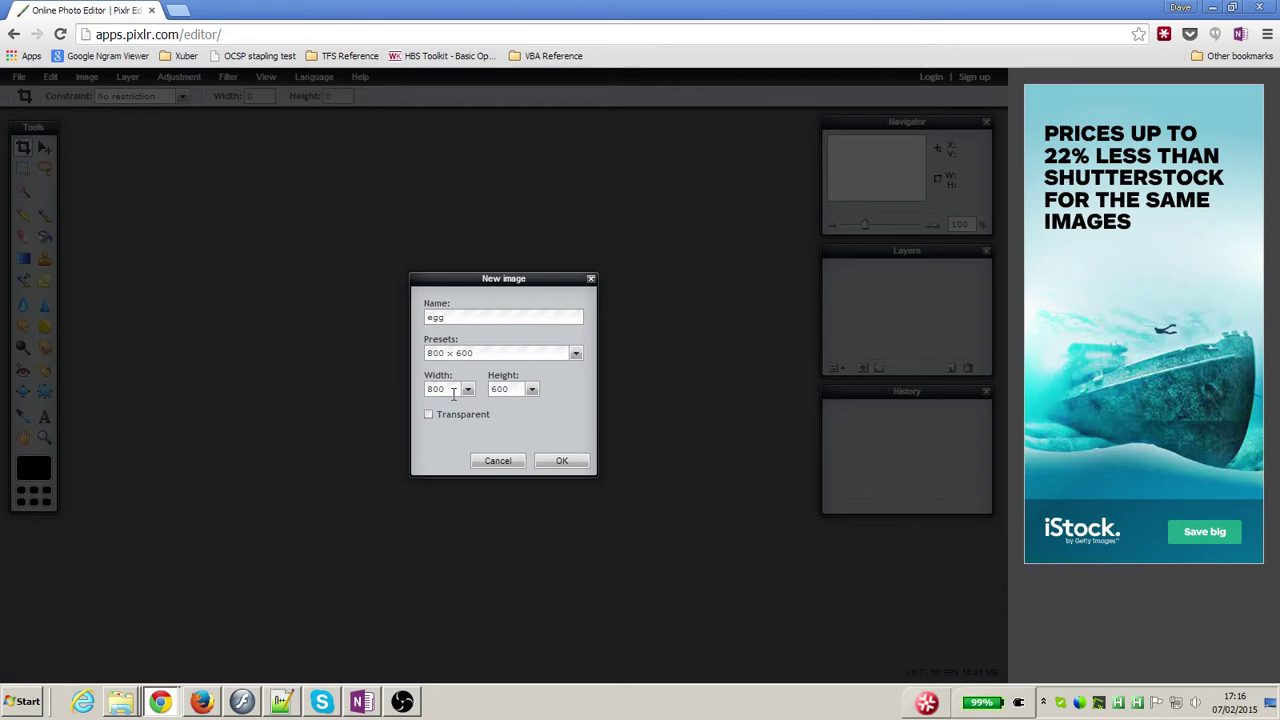
{"action": "left_click_drag", "start_coordinate": [455, 392], "coordinate": [393, 387]}
{"action": "left_click", "coordinate": [563, 461]}
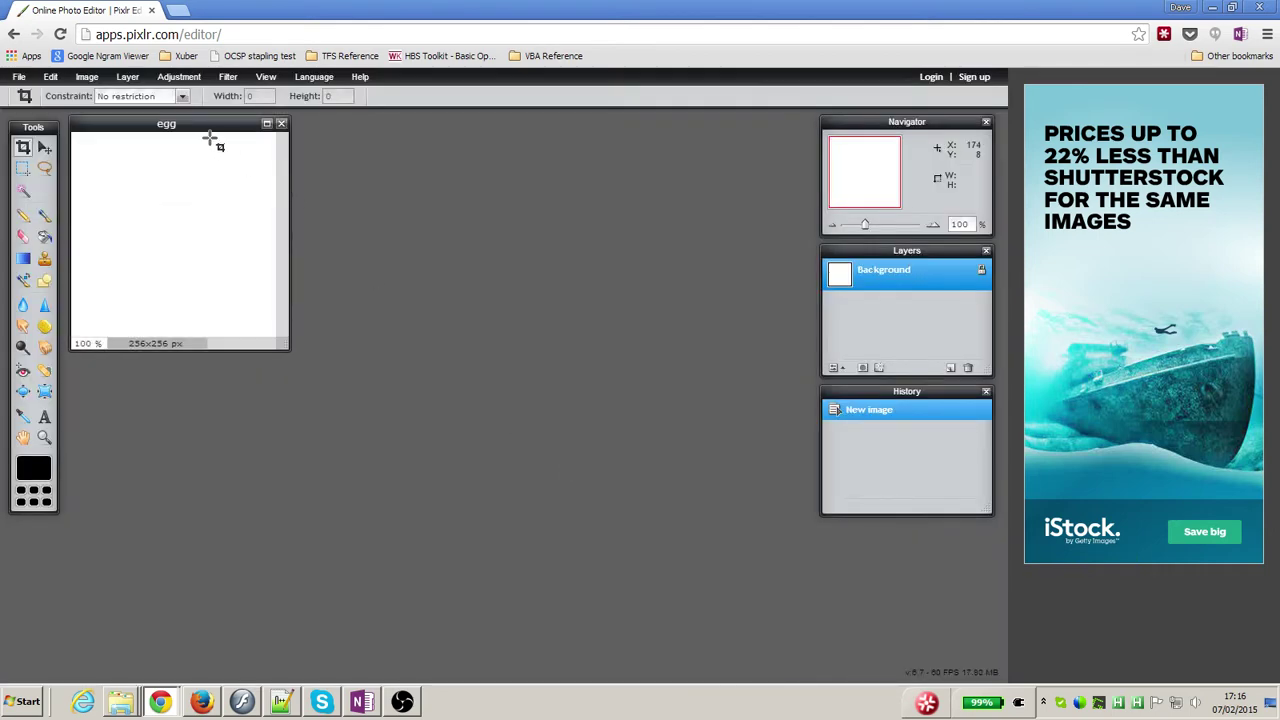
Move and enlarge the egg window, then set the primary colour to web magenta ff33cc
{"action": "left_click_drag", "start_coordinate": [213, 128], "coordinate": [400, 179]}
{"action": "left_click_drag", "start_coordinate": [467, 389], "coordinate": [645, 541]}
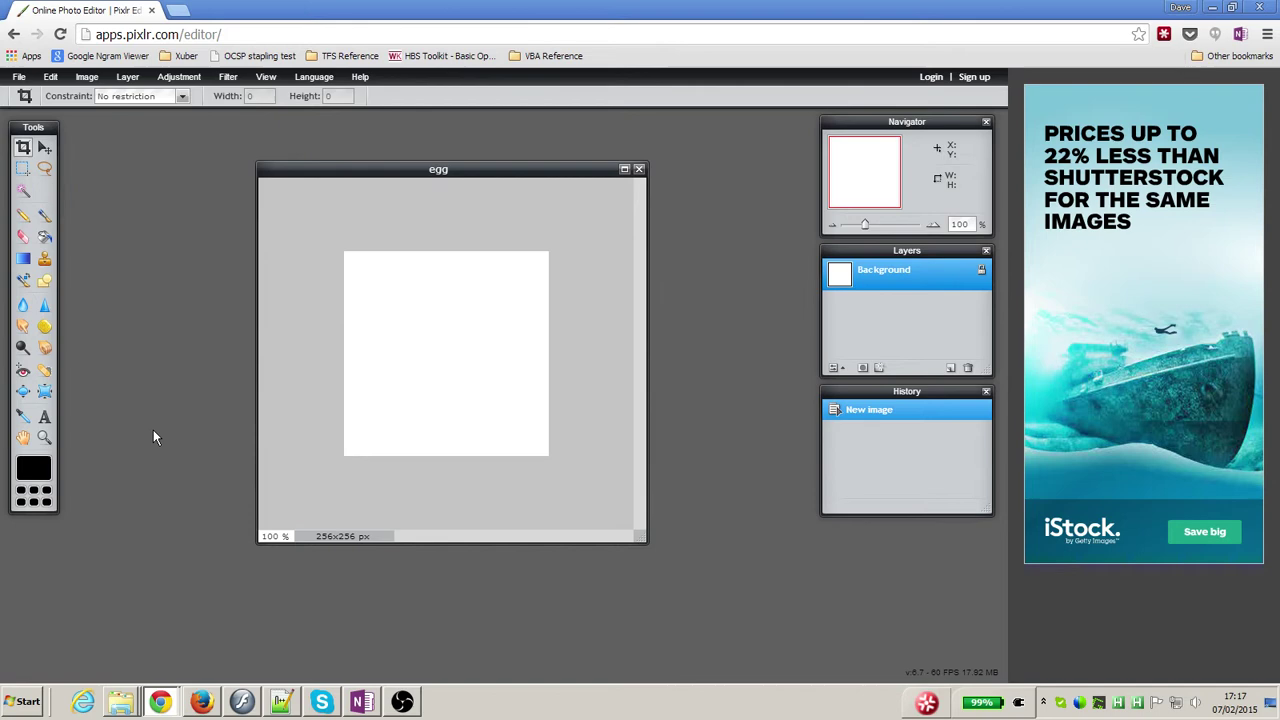
{"action": "left_click", "coordinate": [33, 468]}
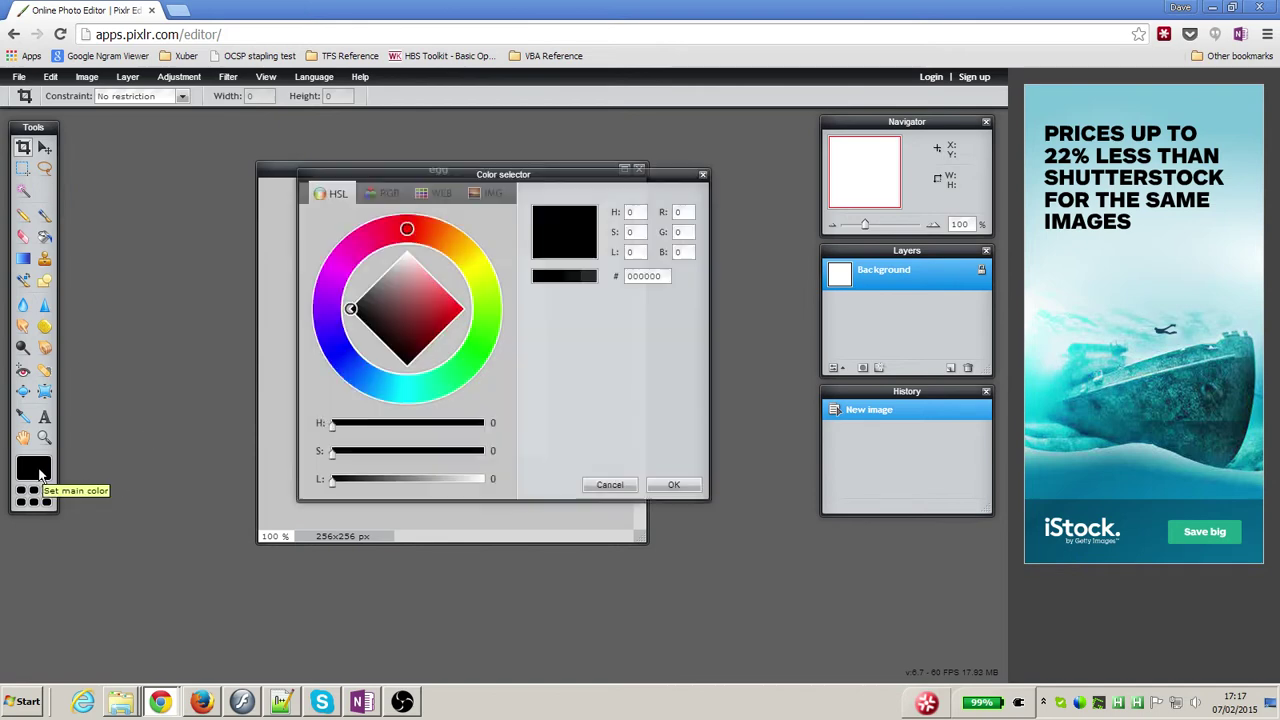
{"action": "left_click", "coordinate": [395, 198]}
{"action": "left_click", "coordinate": [443, 193]}
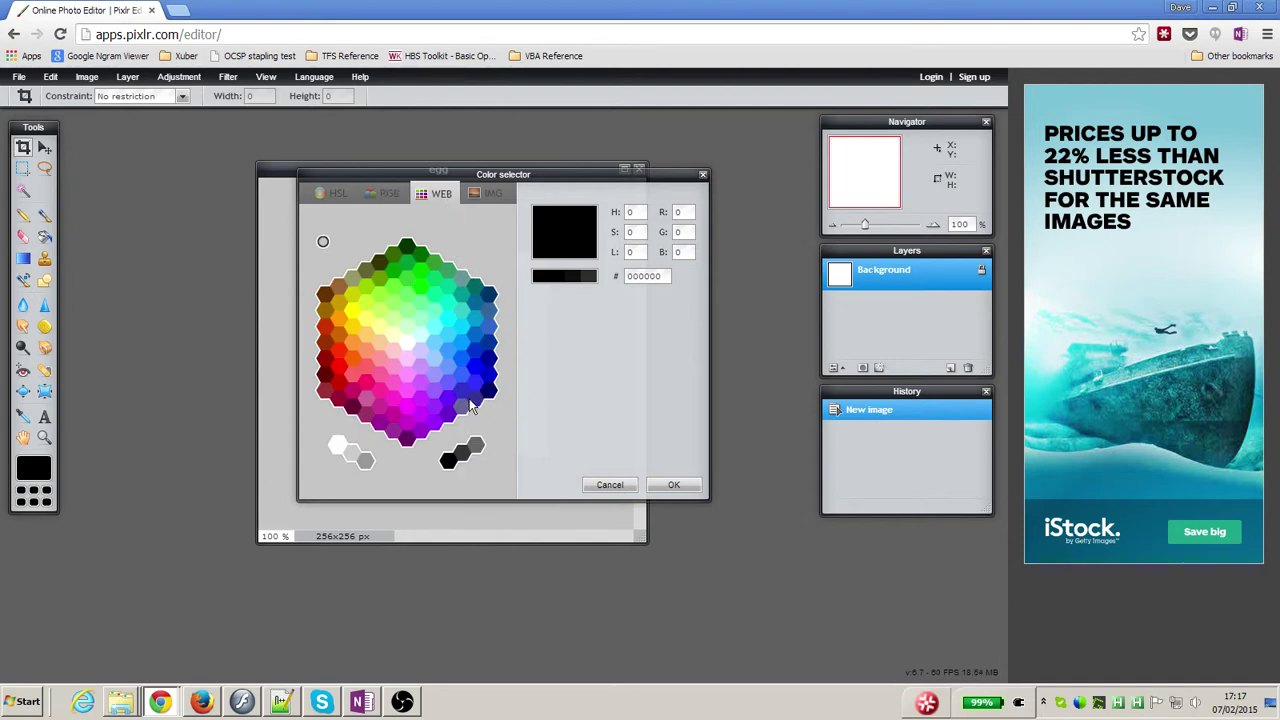
{"action": "left_click", "coordinate": [393, 399]}
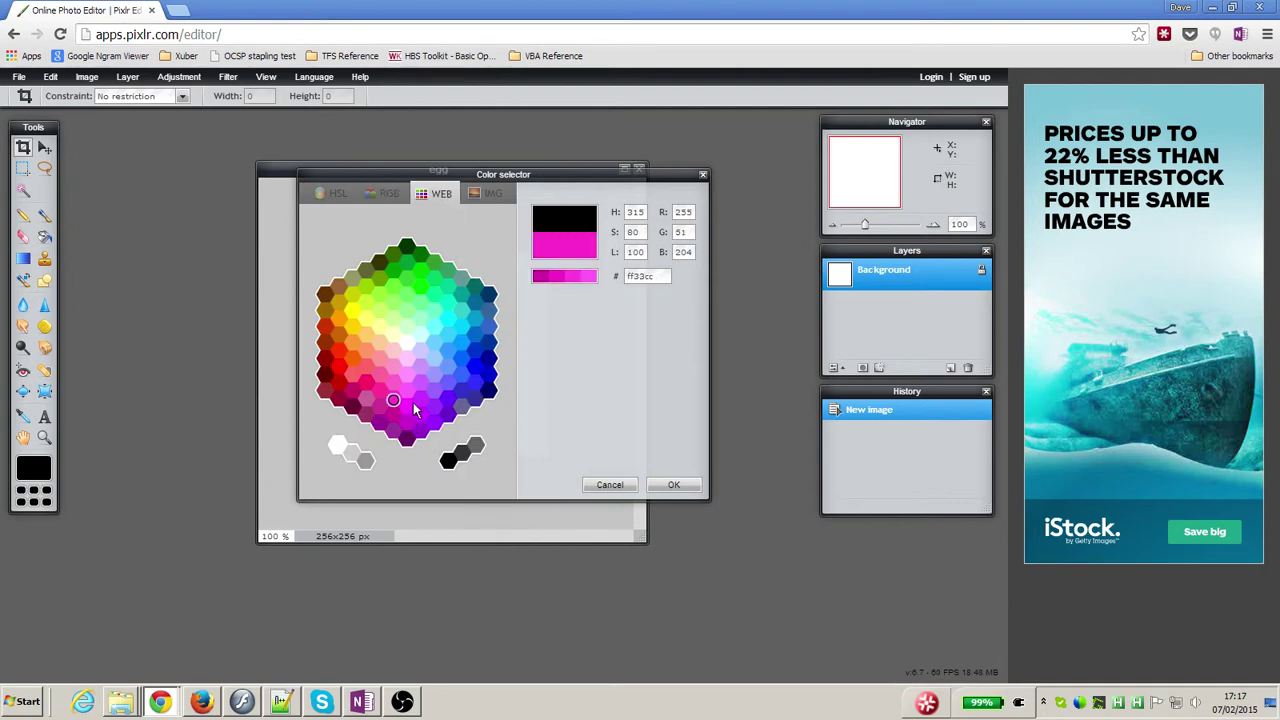
{"action": "left_click", "coordinate": [676, 486]}
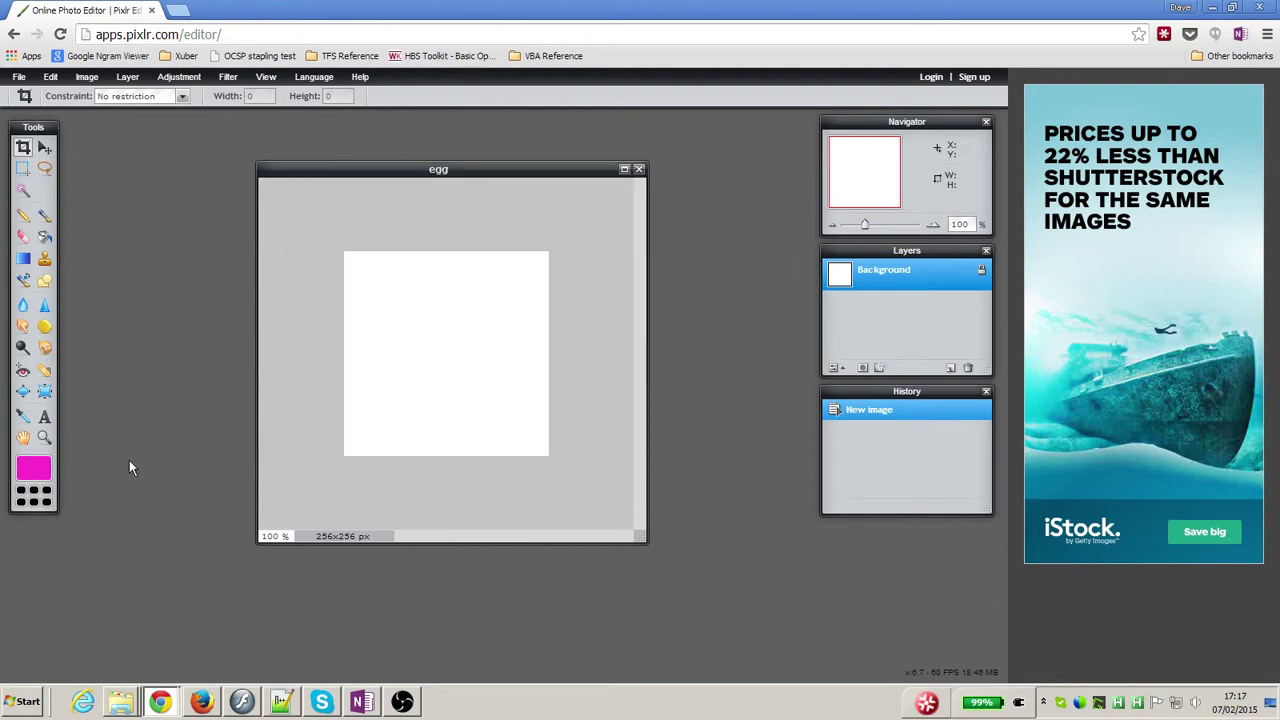
Brush a wavy magenta zigzag stripe across the middle of the canvas
{"action": "left_click", "coordinate": [45, 216]}
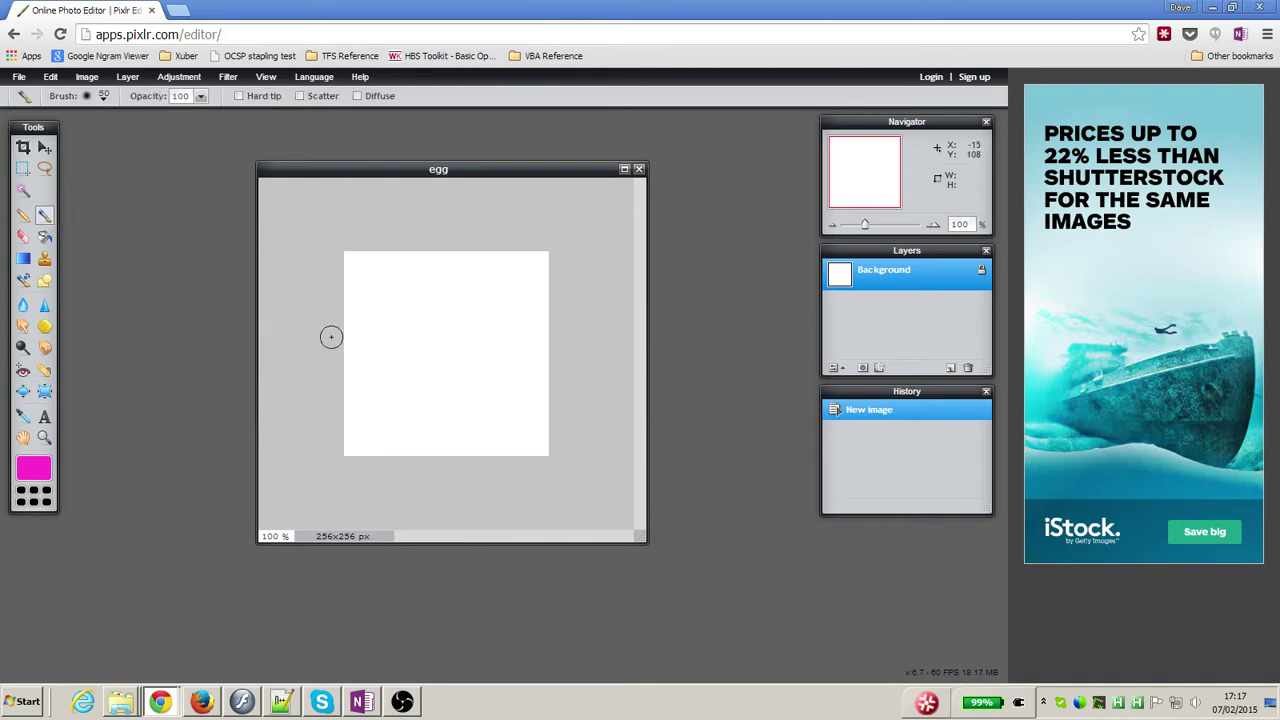
{"action": "left_click", "coordinate": [358, 355]}
{"action": "mouse_move", "coordinate": [358, 355]}
{"action": "left_mouse_down"}
{"action": "mouse_move", "coordinate": [379, 311]}
{"action": "mouse_move", "coordinate": [411, 383]}
{"action": "mouse_move", "coordinate": [432, 303]}
{"action": "mouse_move", "coordinate": [466, 374]}
{"action": "mouse_move", "coordinate": [495, 309]}
{"action": "mouse_move", "coordinate": [522, 392]}
{"action": "mouse_move", "coordinate": [548, 316]}
{"action": "left_mouse_up"}
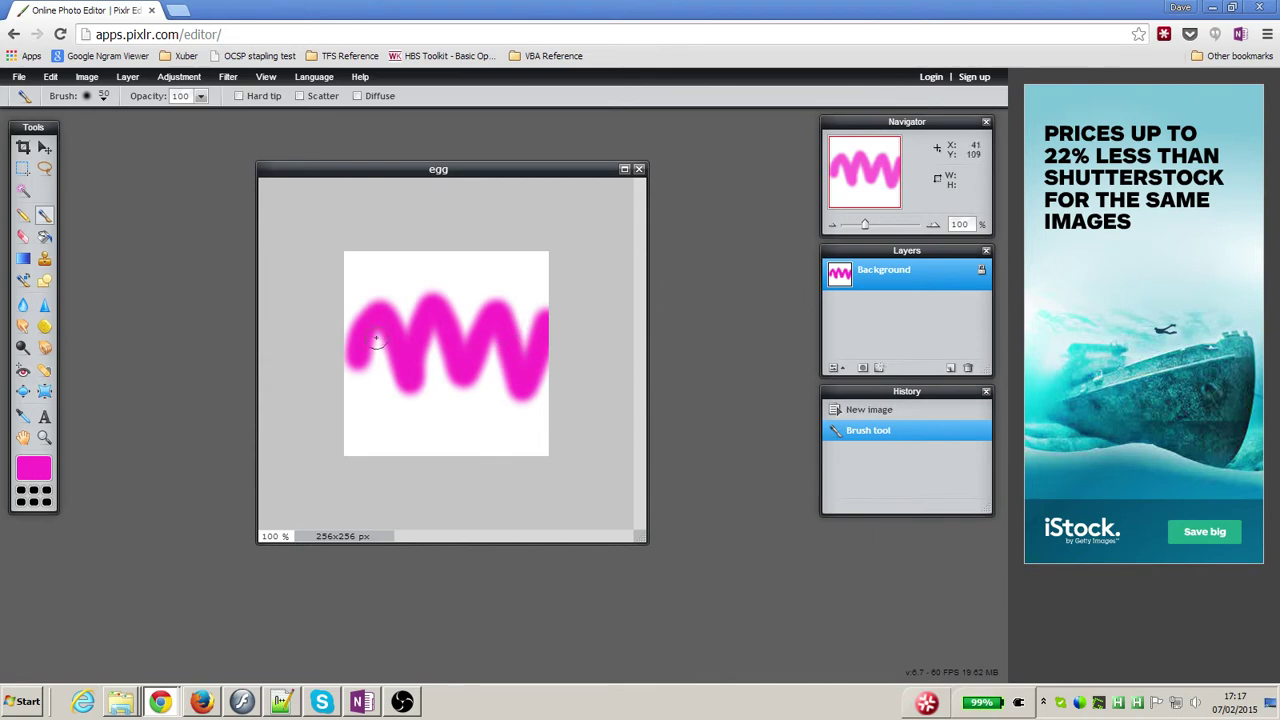
{"action": "left_click_drag", "start_coordinate": [362, 352], "coordinate": [346, 380]}
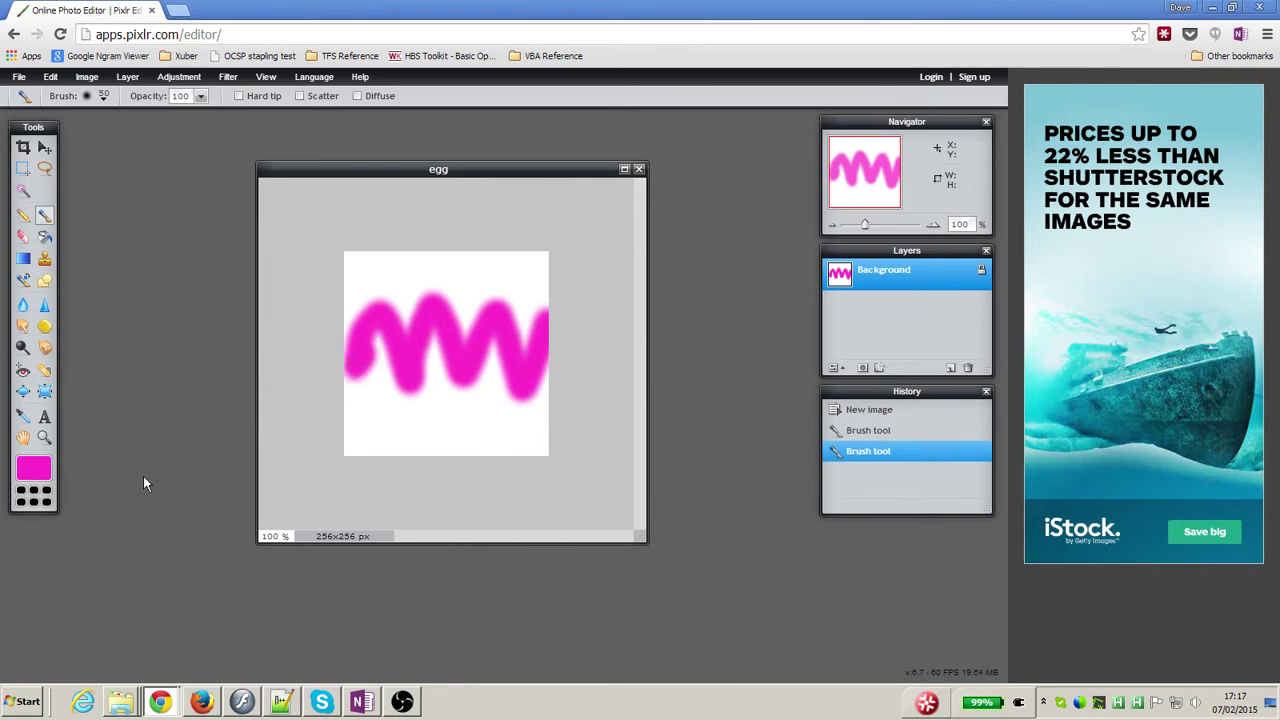
Switch the colour to green 66ff33 and paint a wide band along the top
{"action": "left_click", "coordinate": [40, 476]}
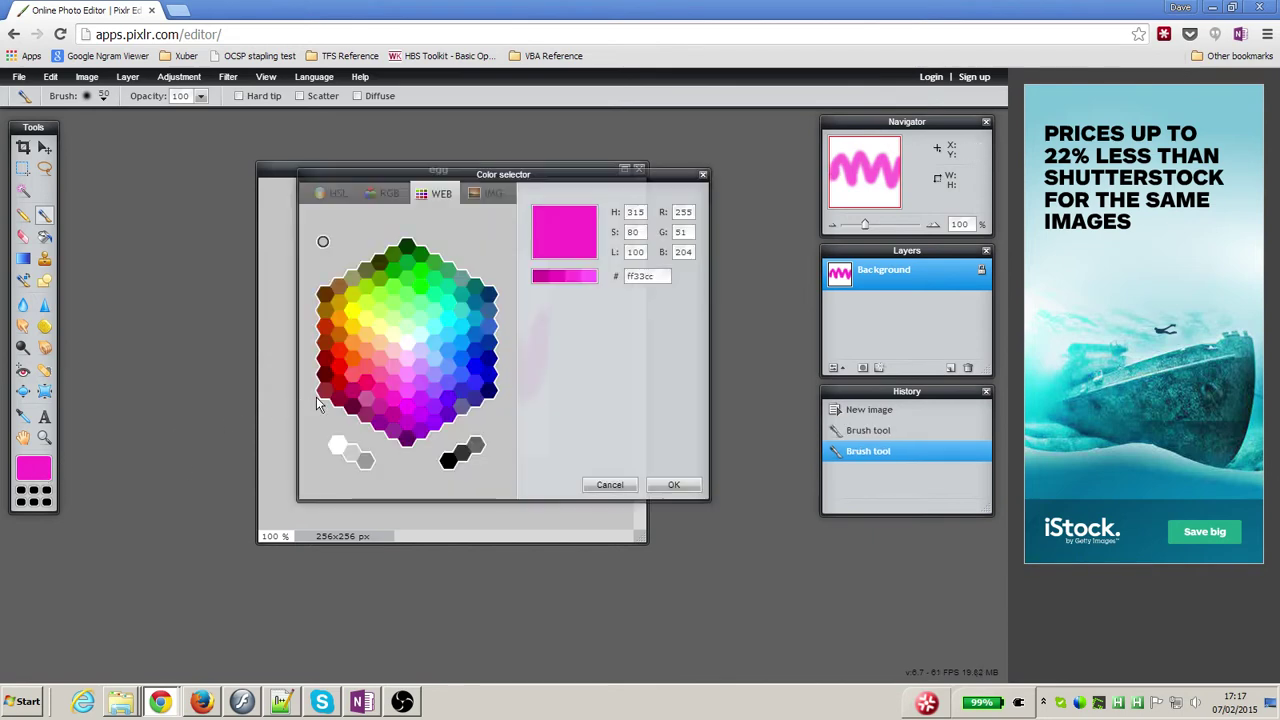
{"action": "left_click", "coordinate": [395, 286]}
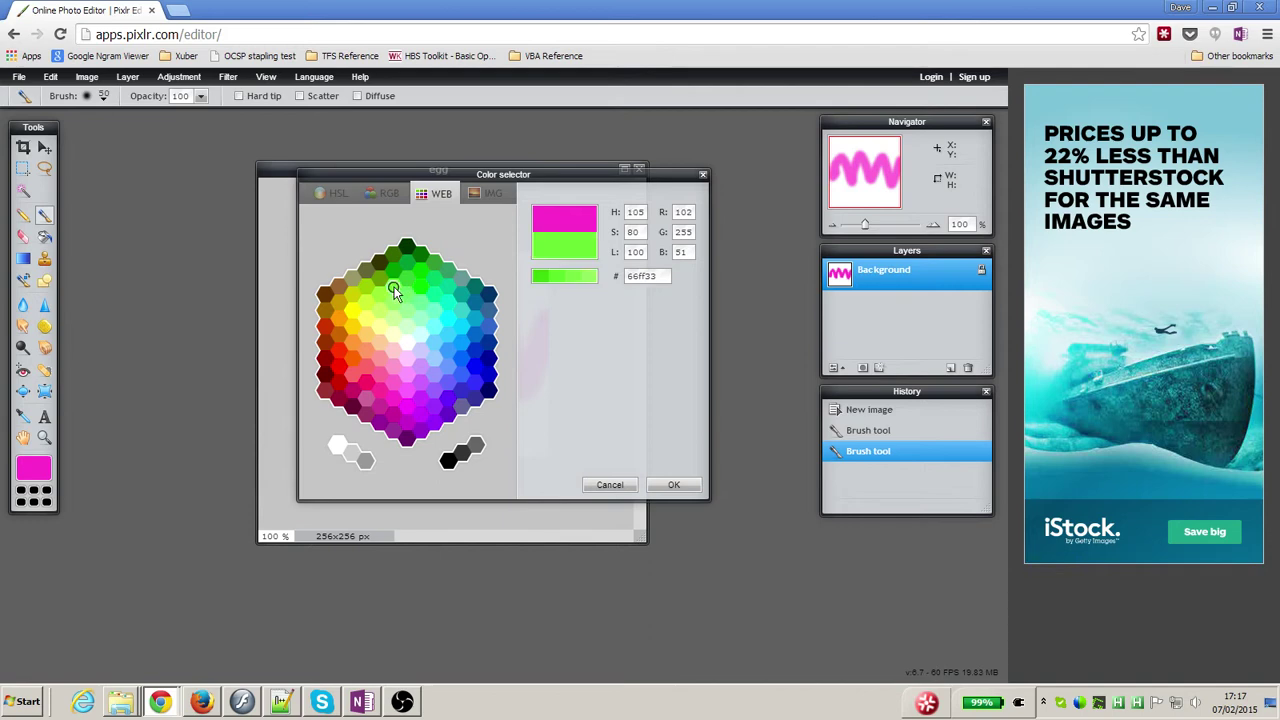
{"action": "left_click", "coordinate": [694, 487]}
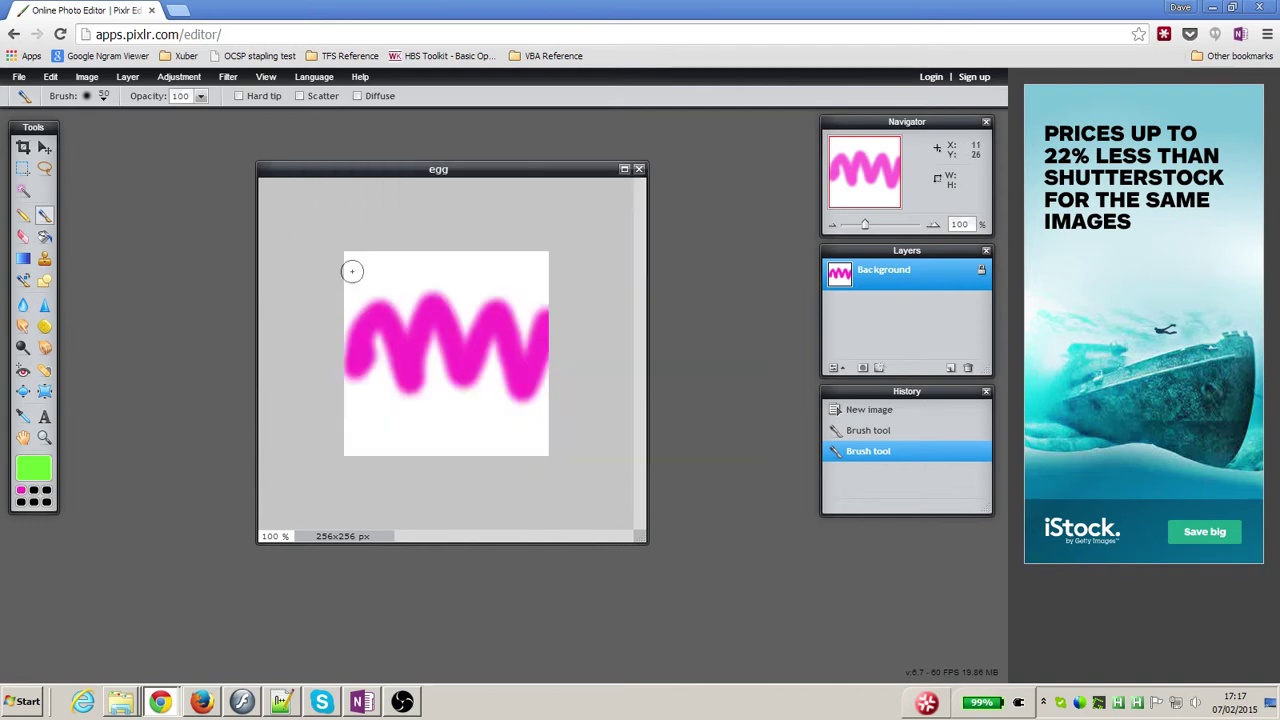
{"action": "left_click_drag", "start_coordinate": [355, 271], "coordinate": [563, 269]}
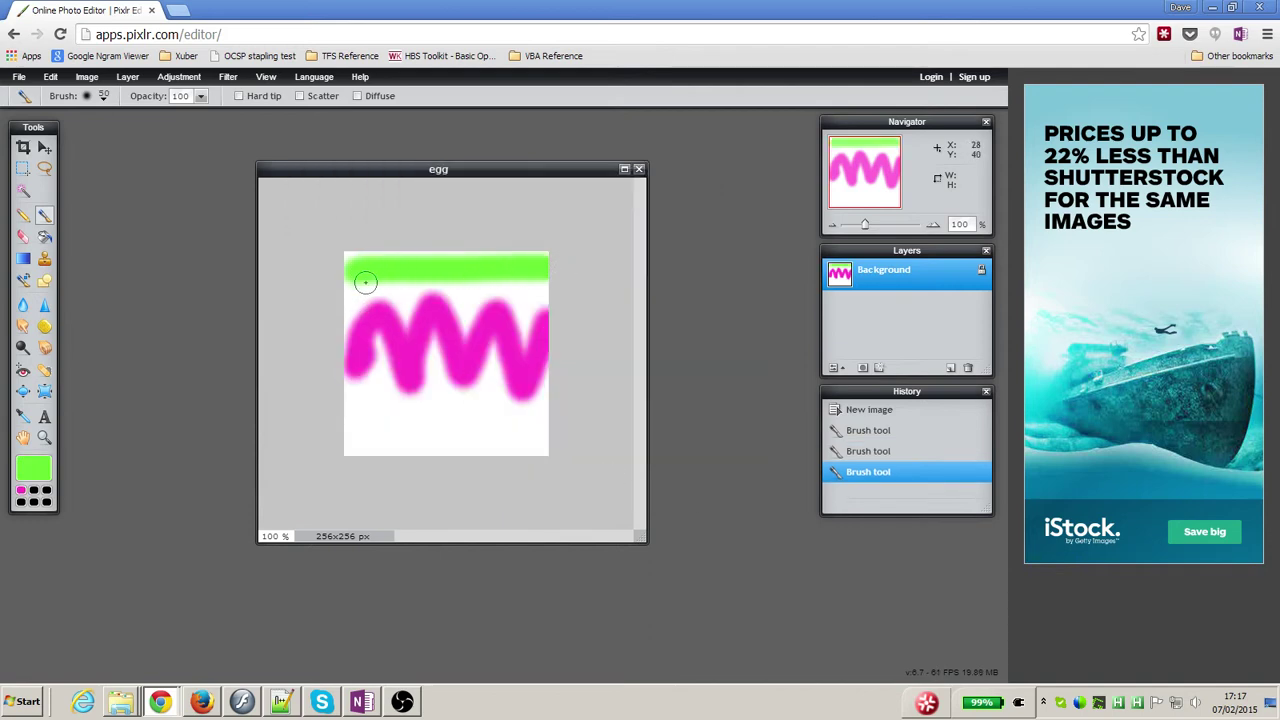
{"action": "left_click_drag", "start_coordinate": [360, 277], "coordinate": [560, 290]}
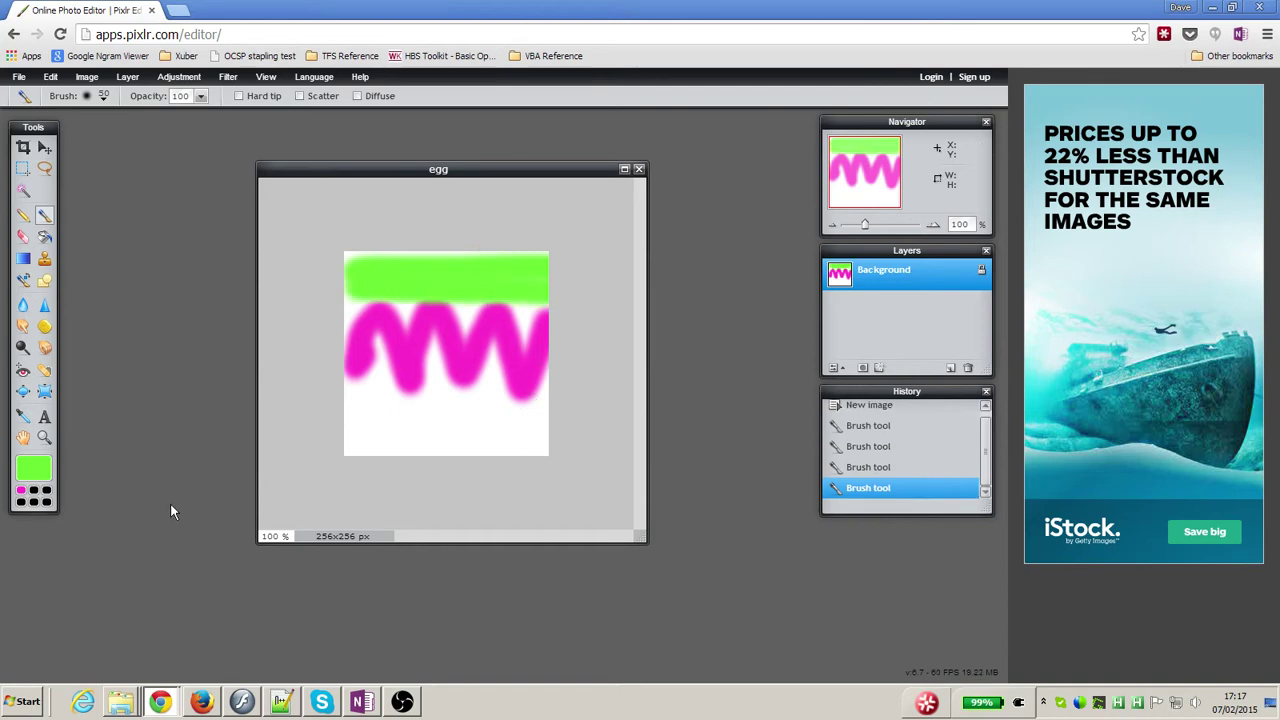
Switch the colour to blue 0000ff and paint a band across the bottom edge
{"action": "left_click", "coordinate": [45, 464]}
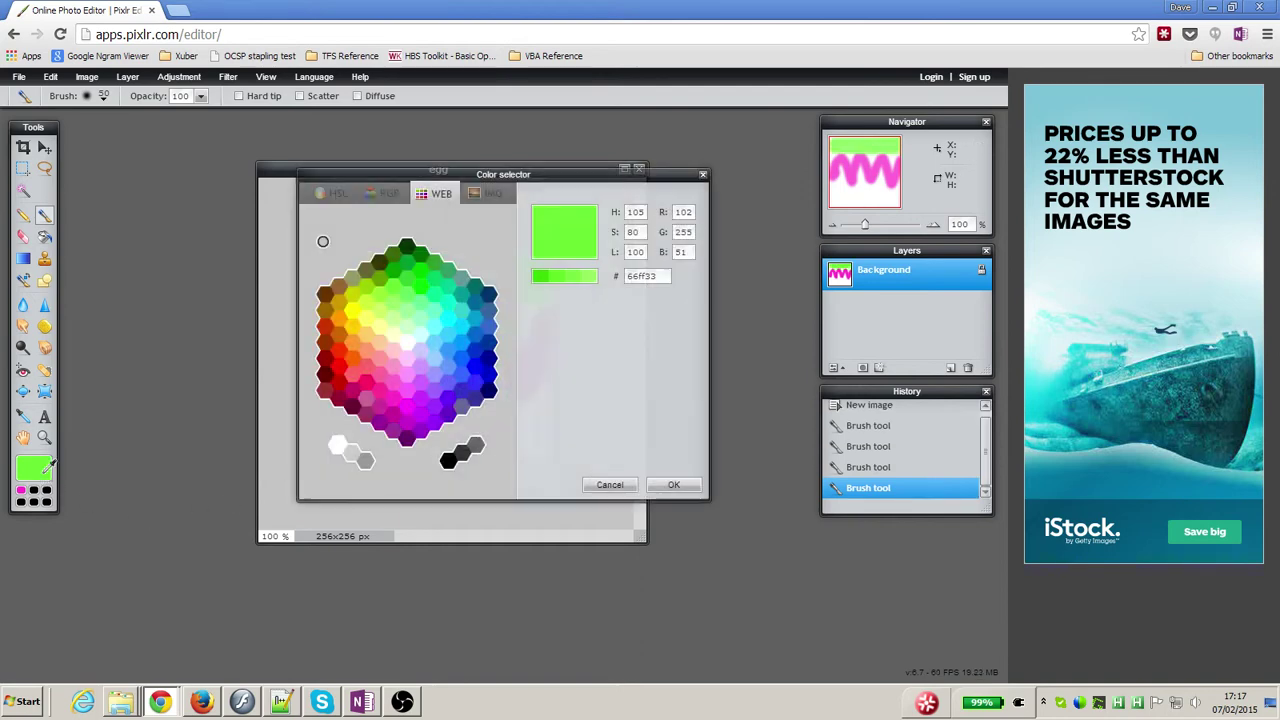
{"action": "left_click", "coordinate": [480, 373]}
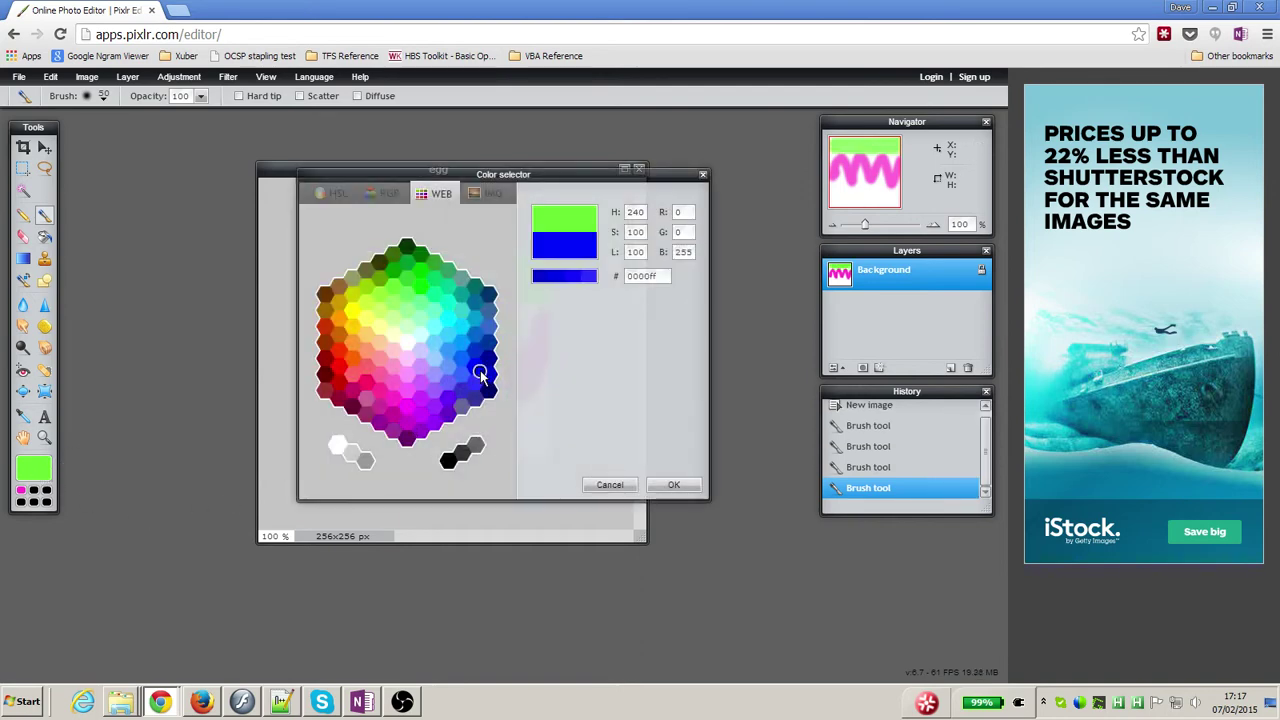
{"action": "left_click", "coordinate": [673, 484]}
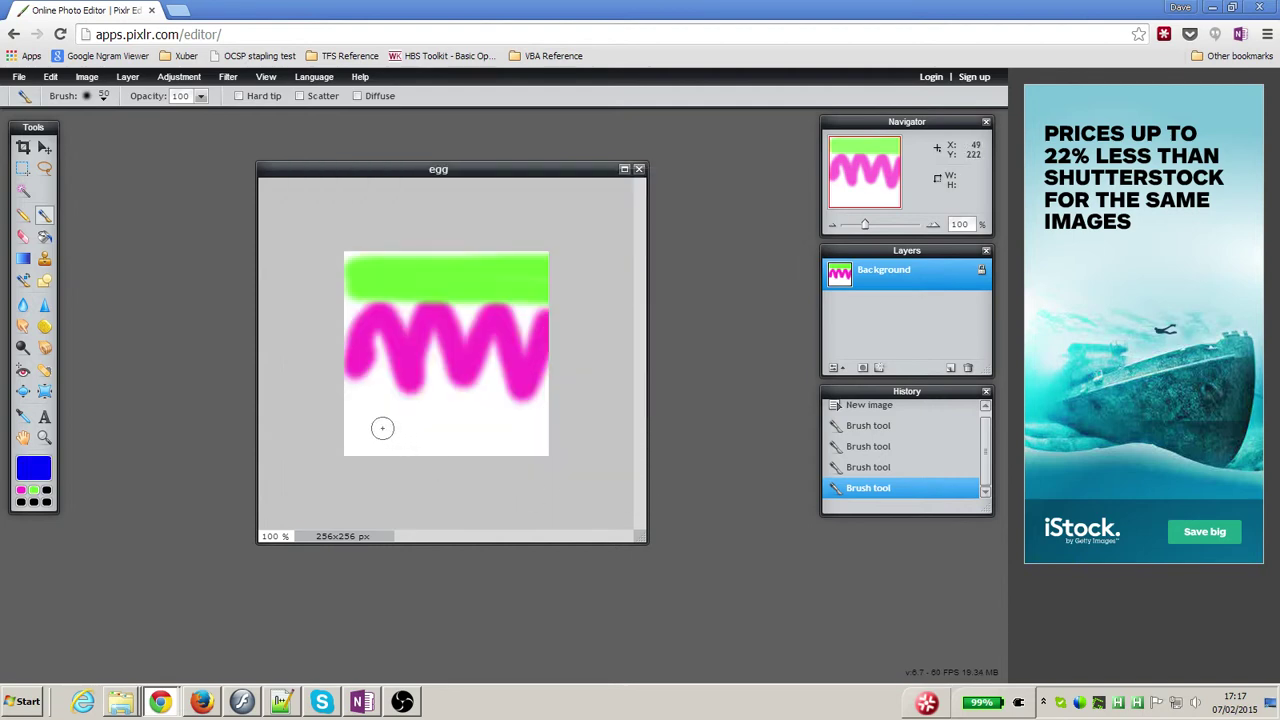
{"action": "left_click_drag", "start_coordinate": [366, 428], "coordinate": [566, 424]}
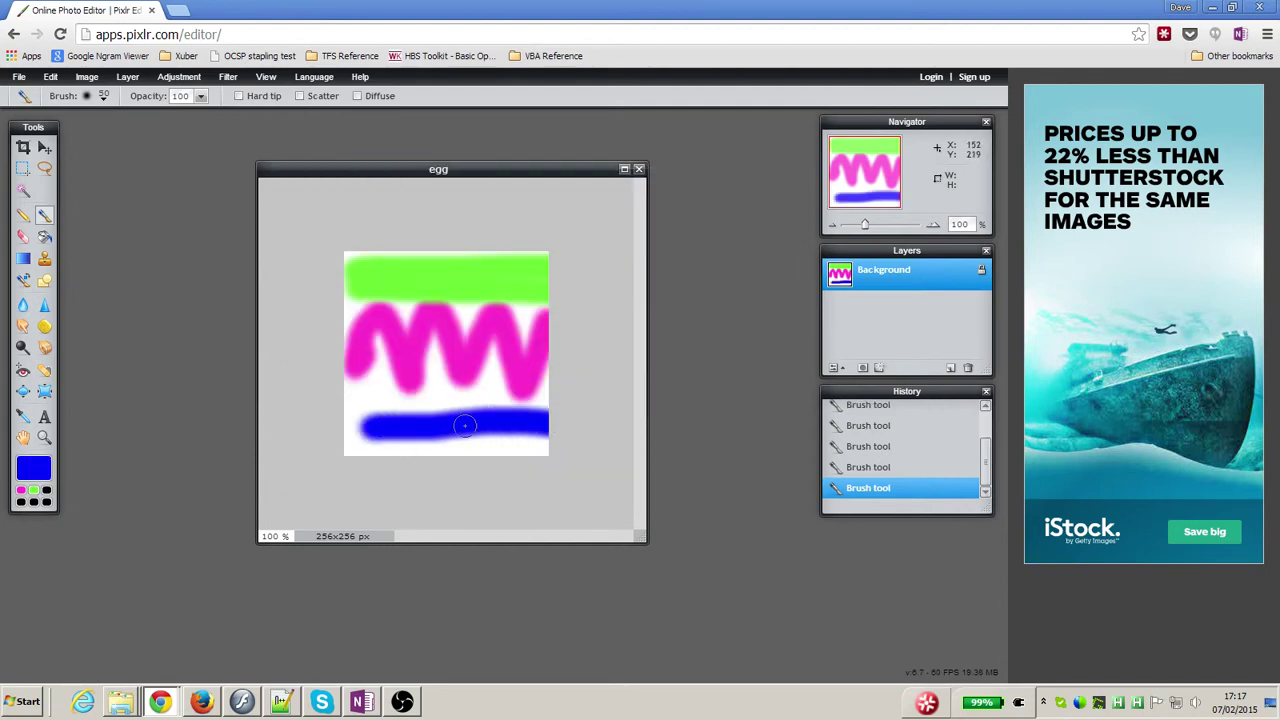
{"action": "left_click_drag", "start_coordinate": [400, 428], "coordinate": [337, 424]}
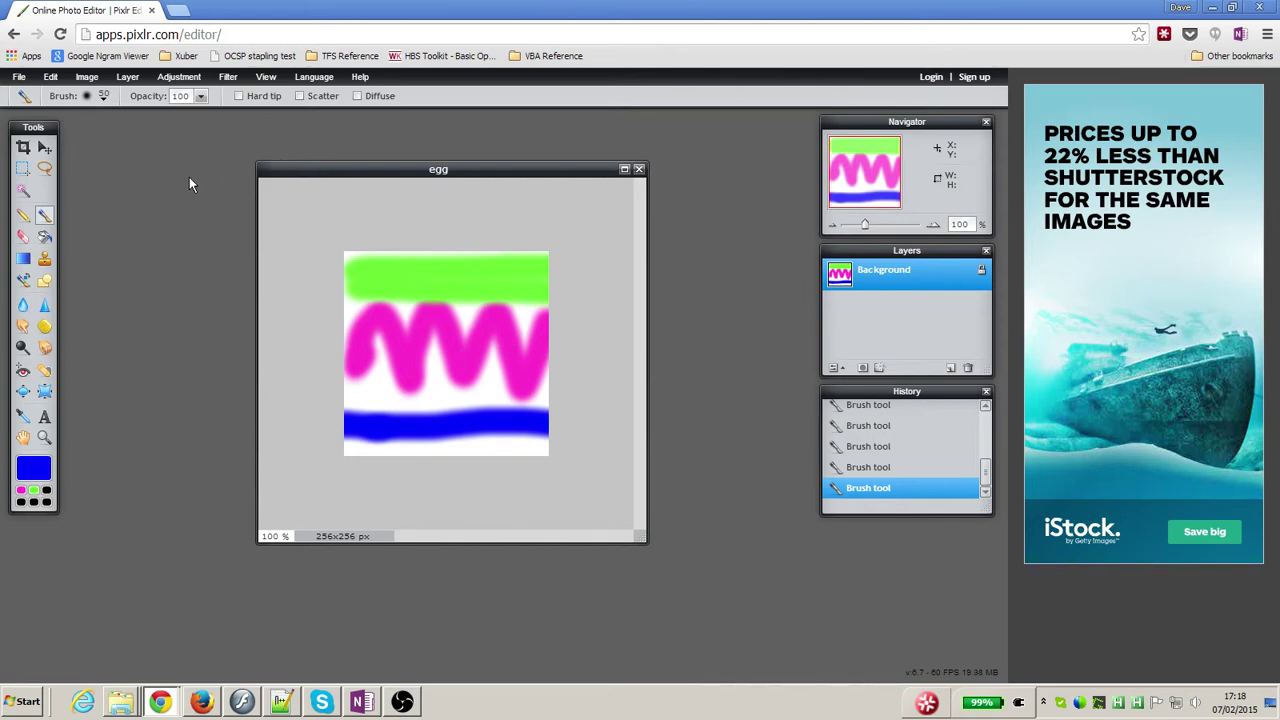
Save the egg image from the File menu with PNG chosen as the format
{"action": "left_click", "coordinate": [19, 78]}
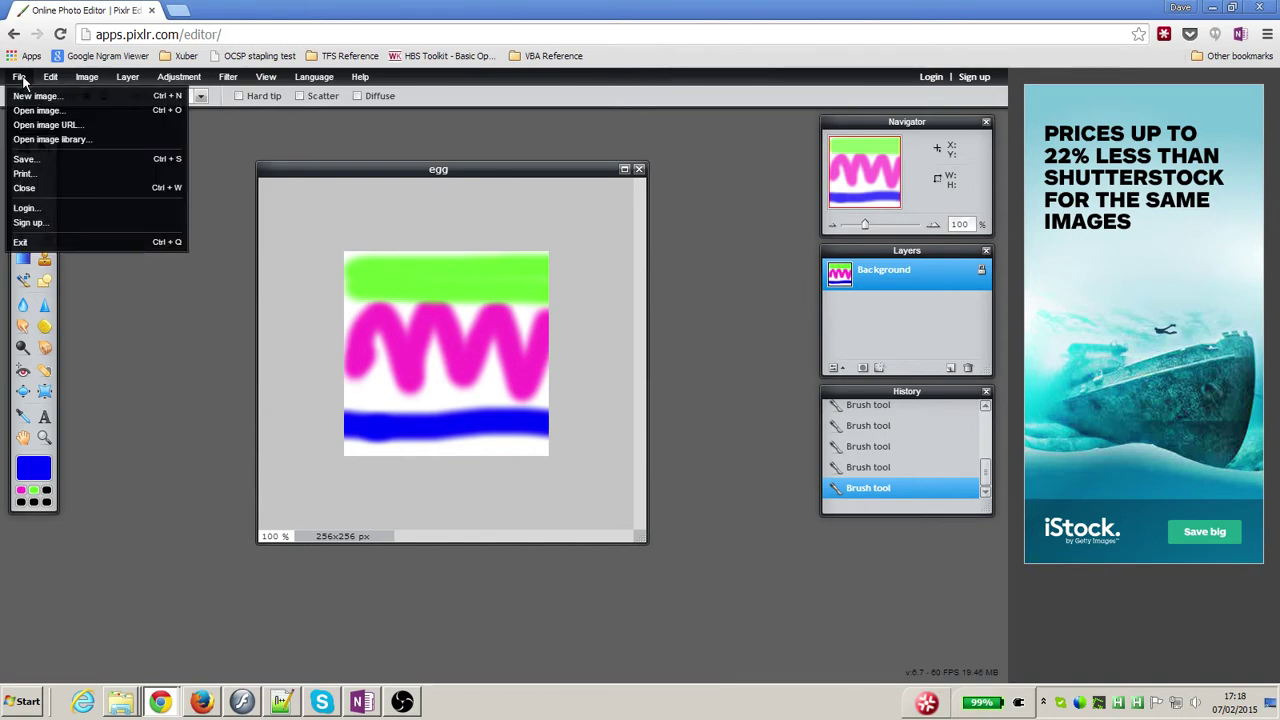
{"action": "left_click", "coordinate": [56, 160]}
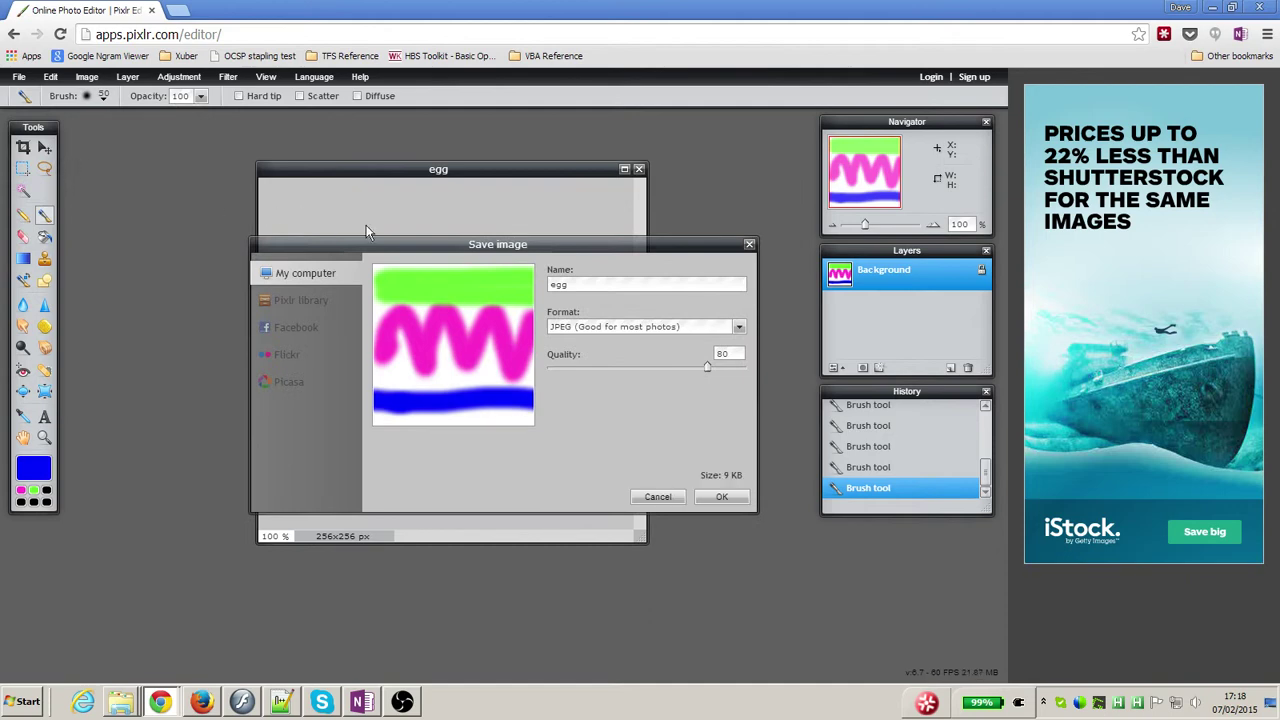
{"action": "left_click", "coordinate": [739, 330]}
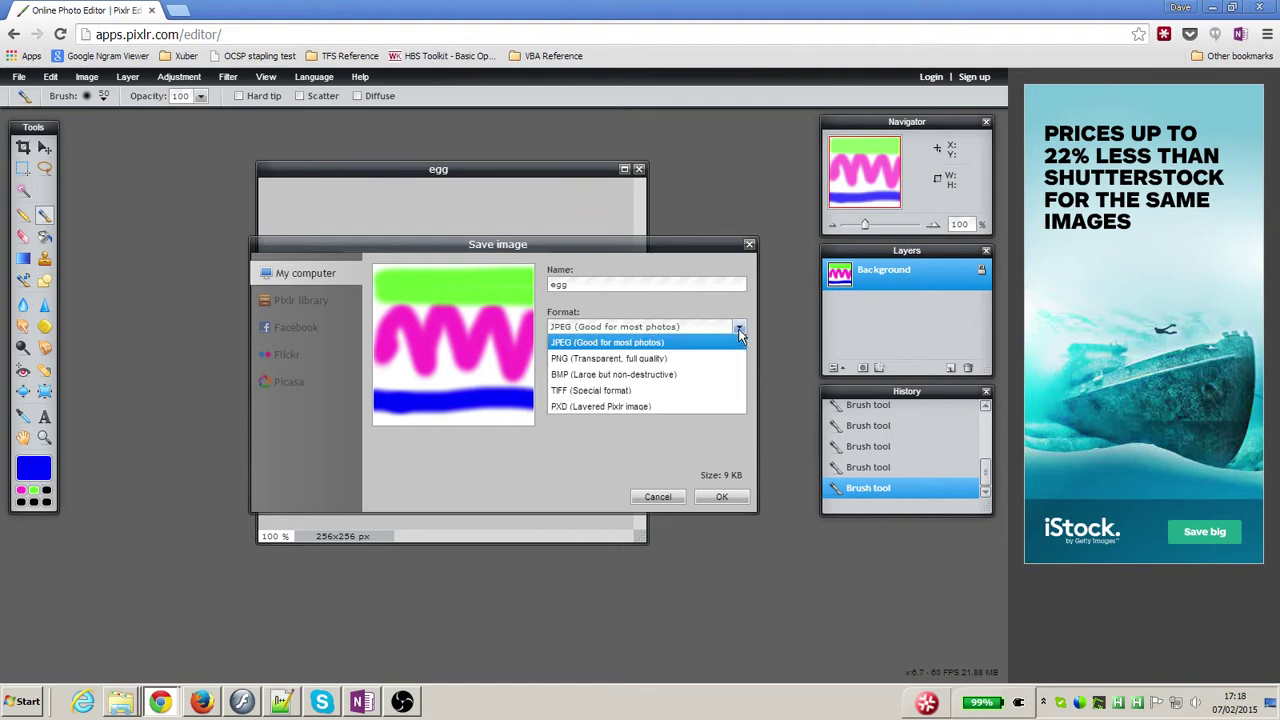
{"action": "left_click", "coordinate": [629, 362]}
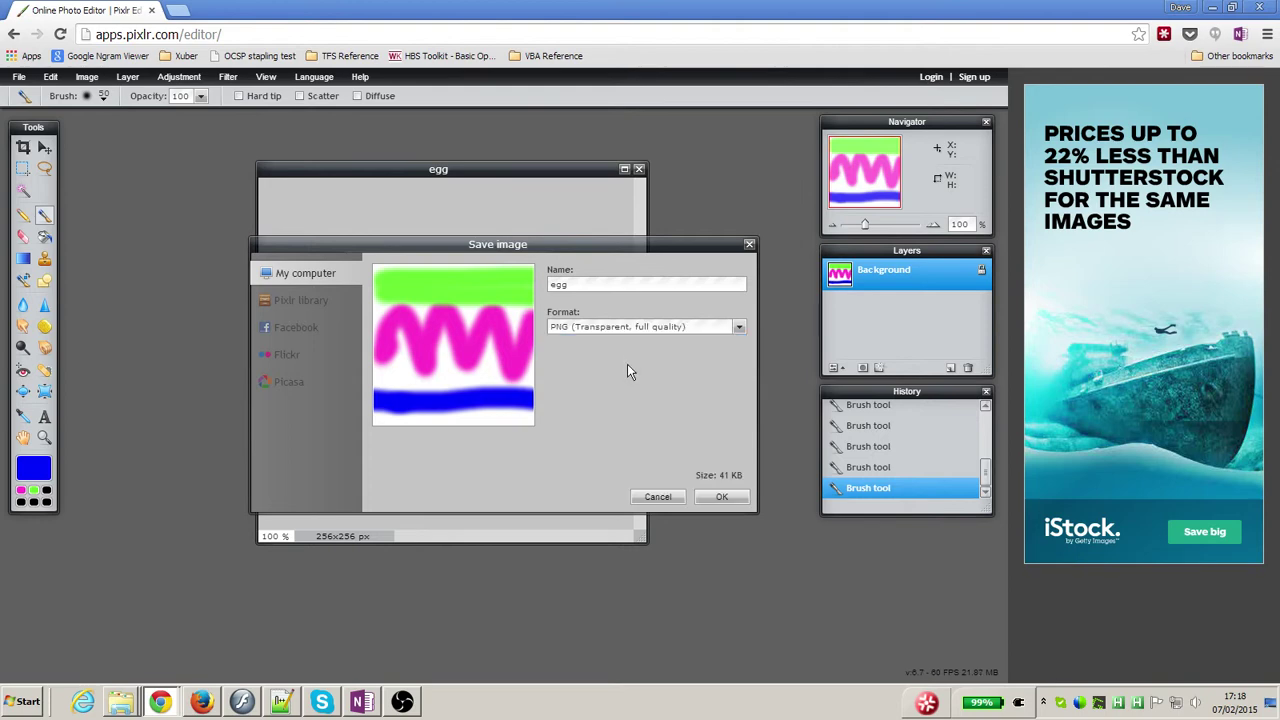
{"action": "left_click", "coordinate": [722, 498]}
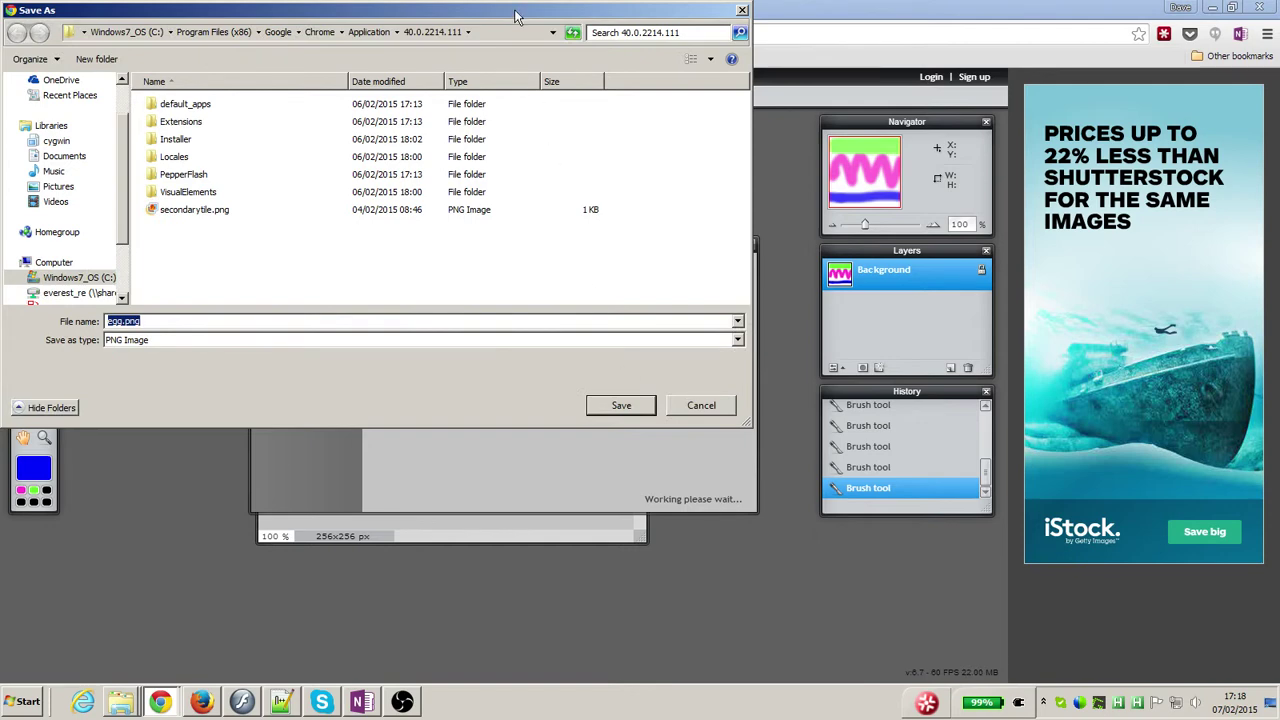
Browse from Desktop to minetest-0.4.11-win32\mods\mymod\textures and save egg.png there
{"action": "left_click_drag", "start_coordinate": [516, 16], "coordinate": [588, 57]}
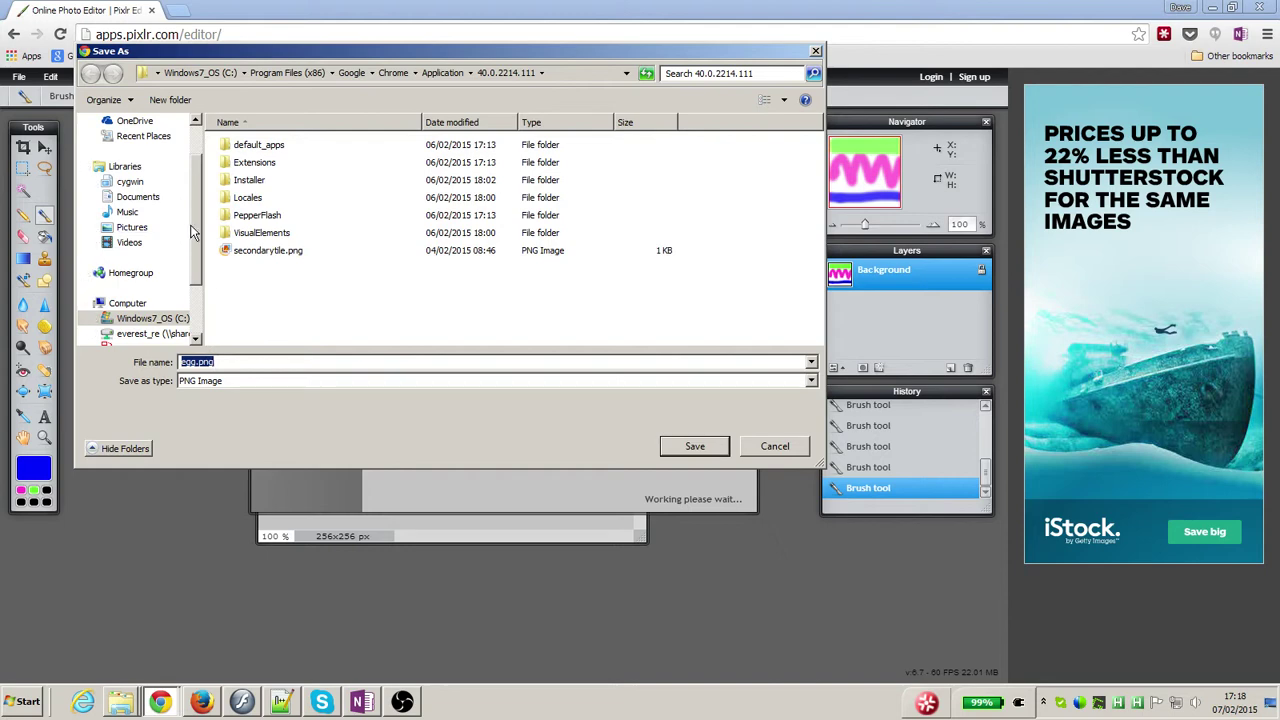
{"action": "scroll", "coordinate": [196, 218], "scroll_direction": "up", "scroll_amount": 1}
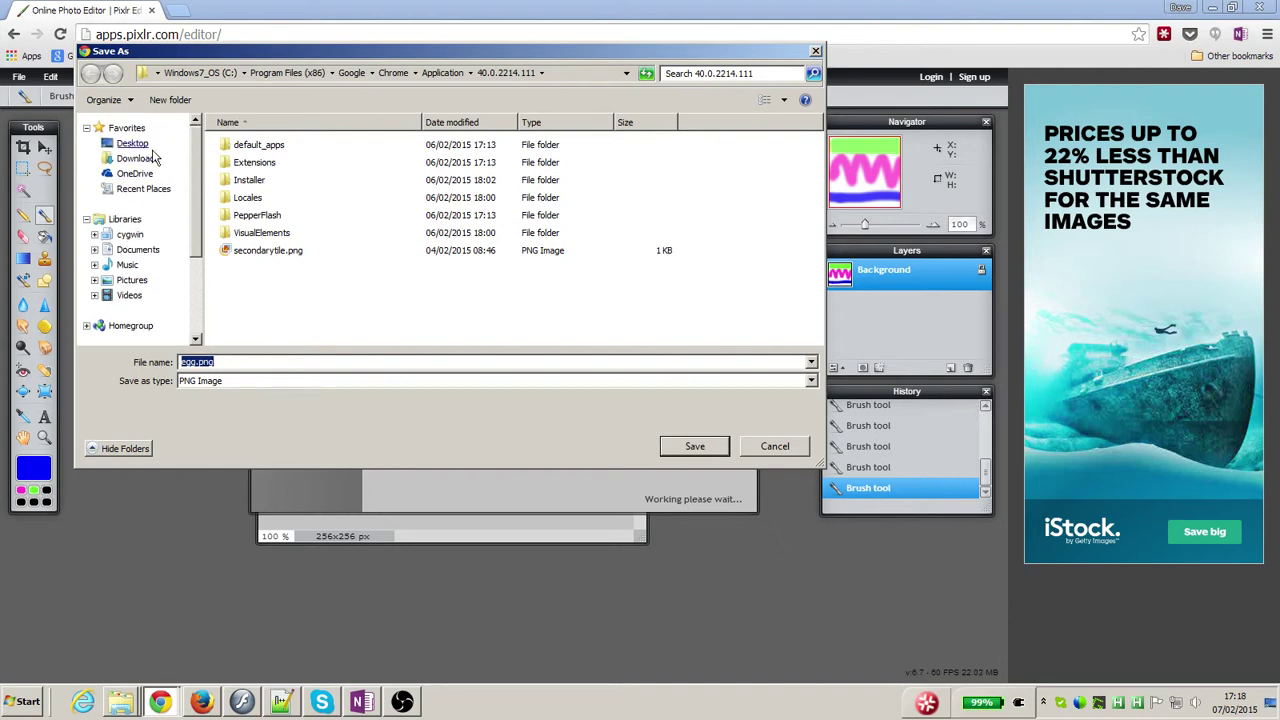
{"action": "left_click", "coordinate": [140, 149]}
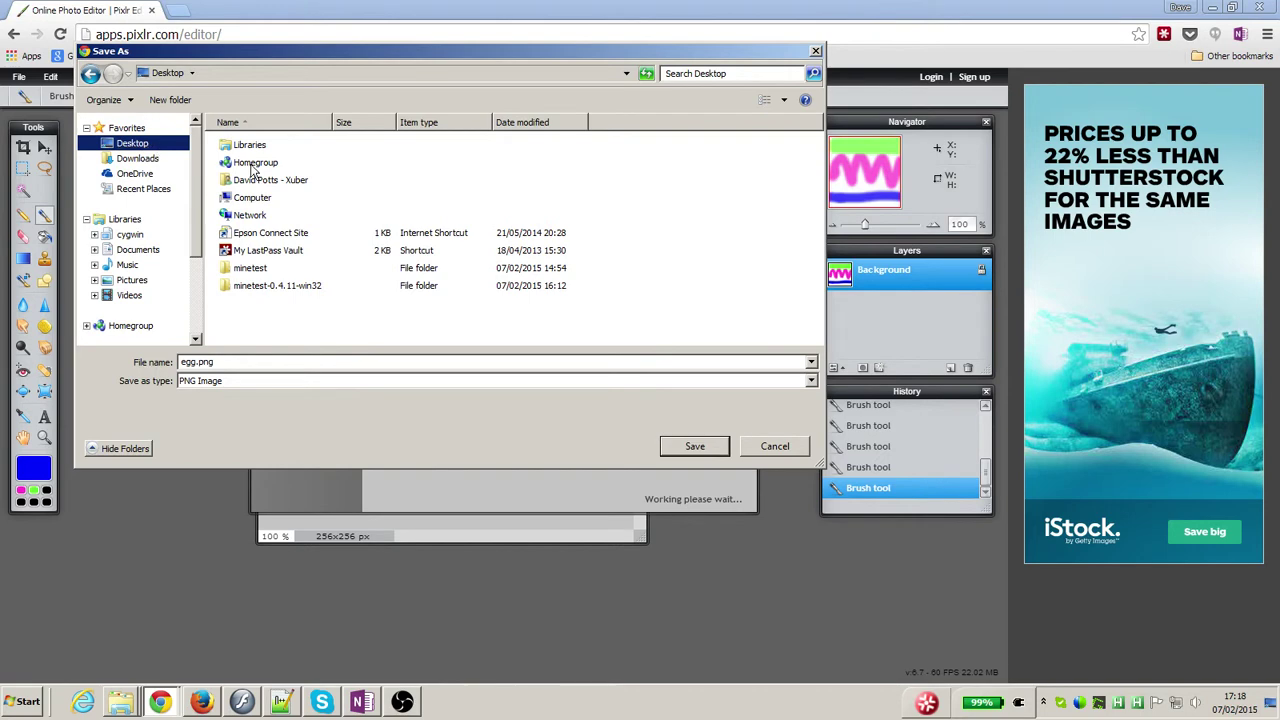
{"action": "double_click", "coordinate": [296, 287]}
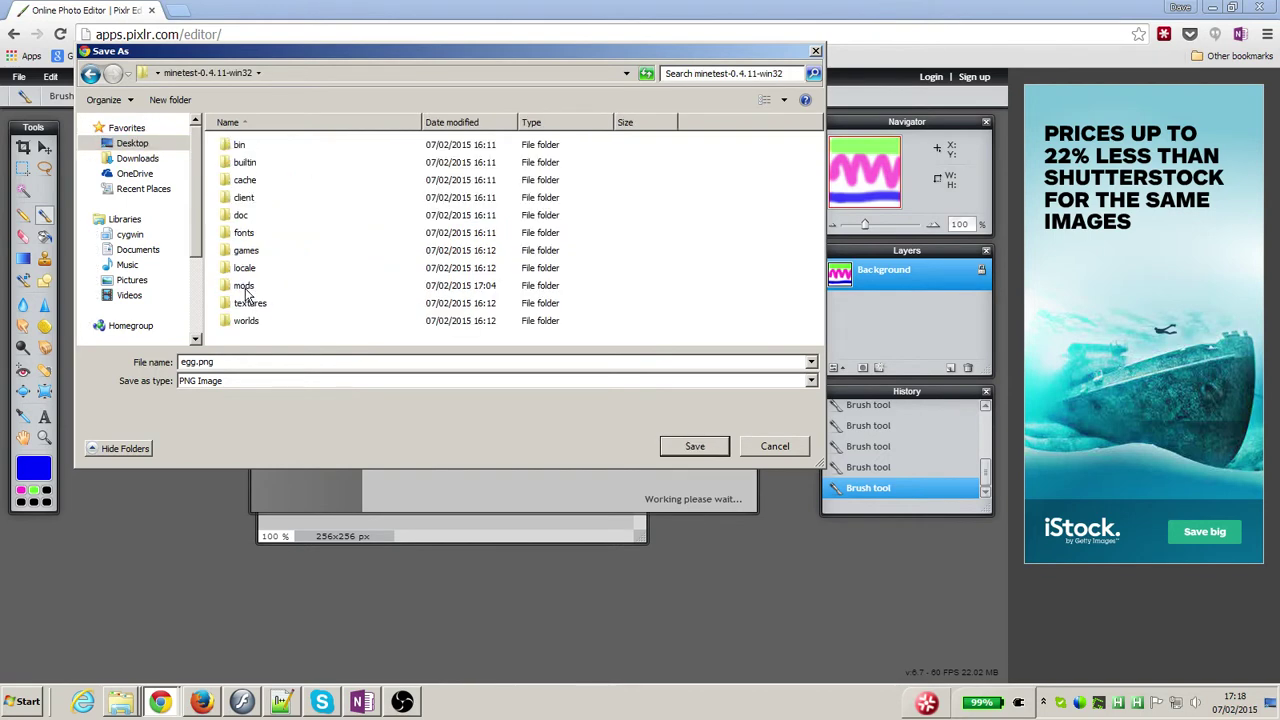
{"action": "double_click", "coordinate": [249, 287]}
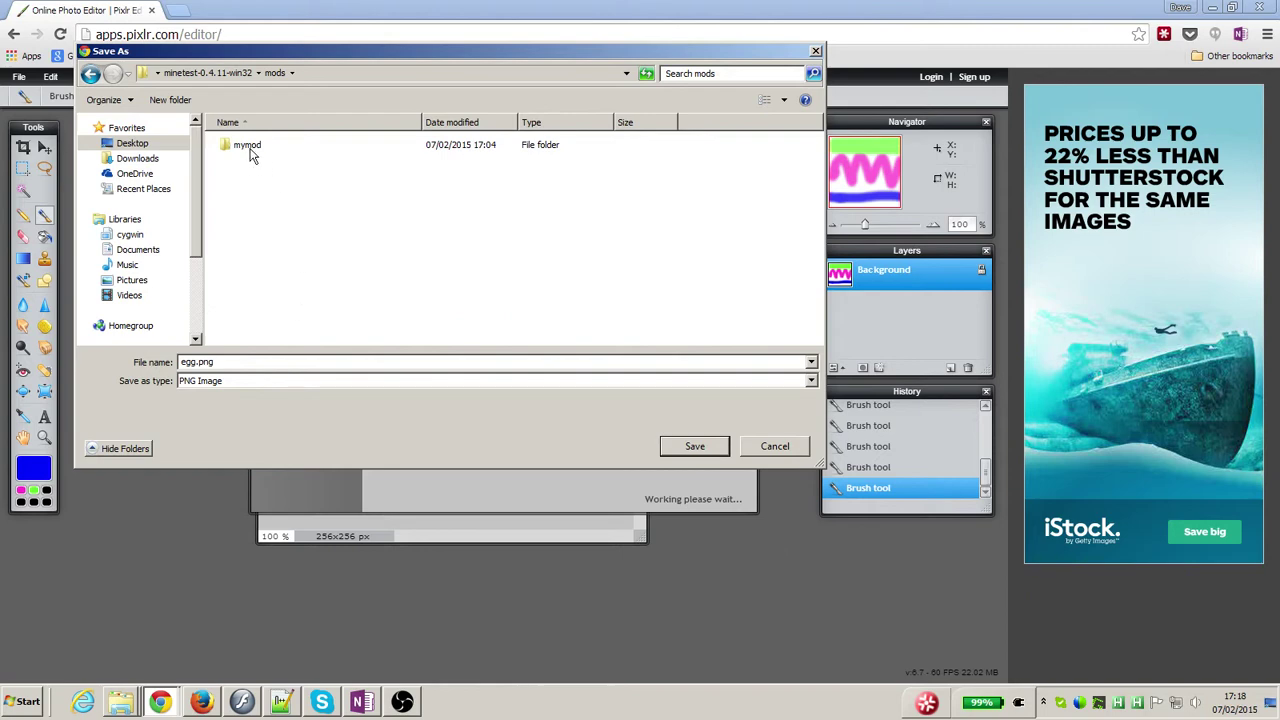
{"action": "double_click", "coordinate": [251, 150]}
{"action": "double_click", "coordinate": [255, 150]}
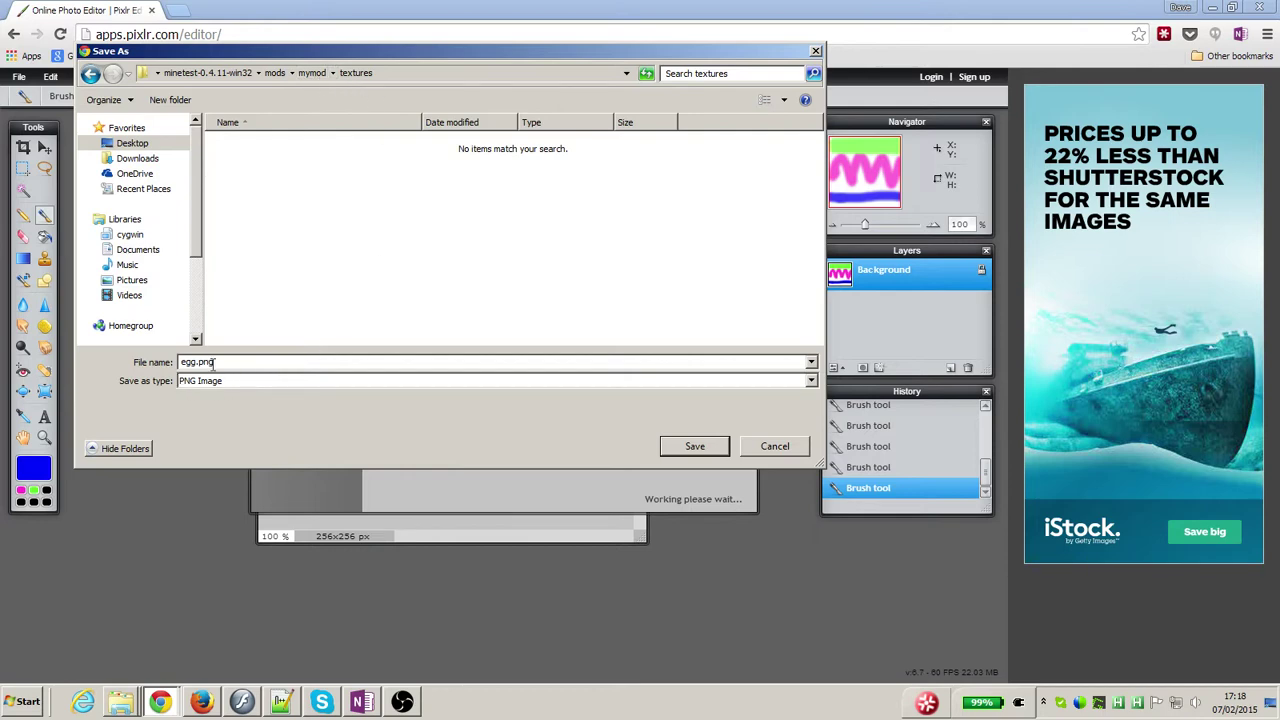
{"action": "left_click", "coordinate": [712, 450]}
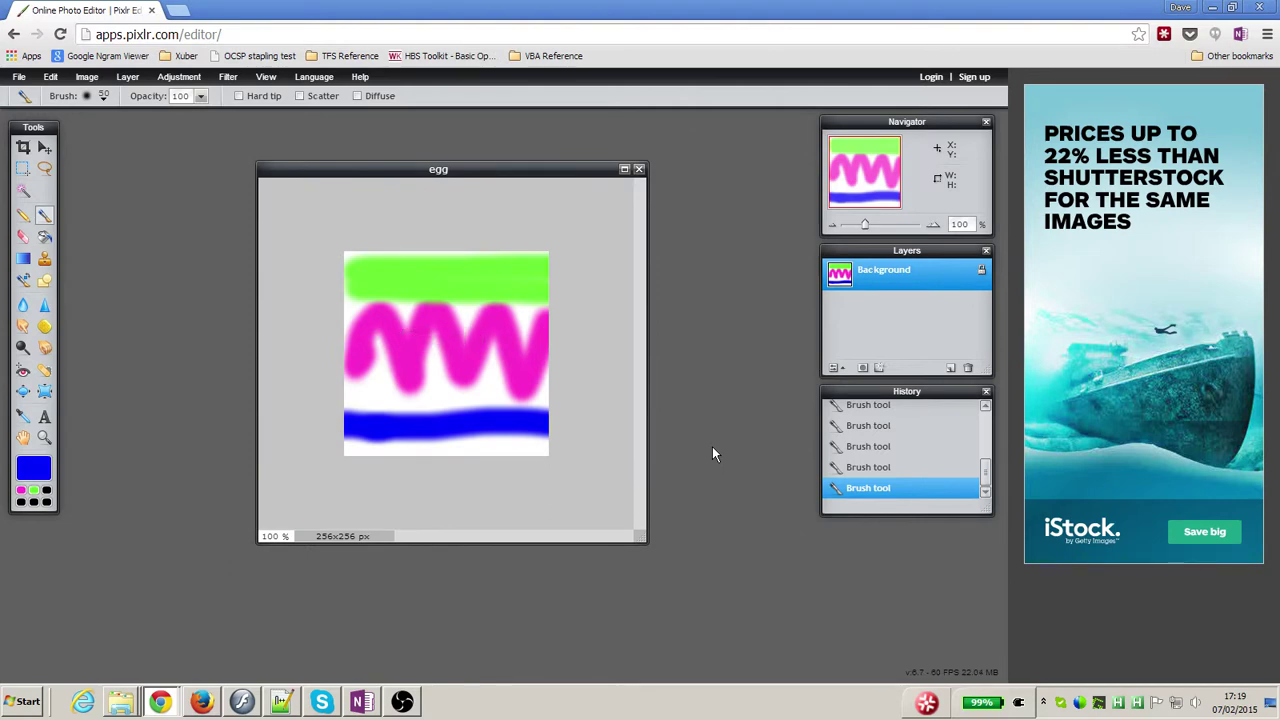